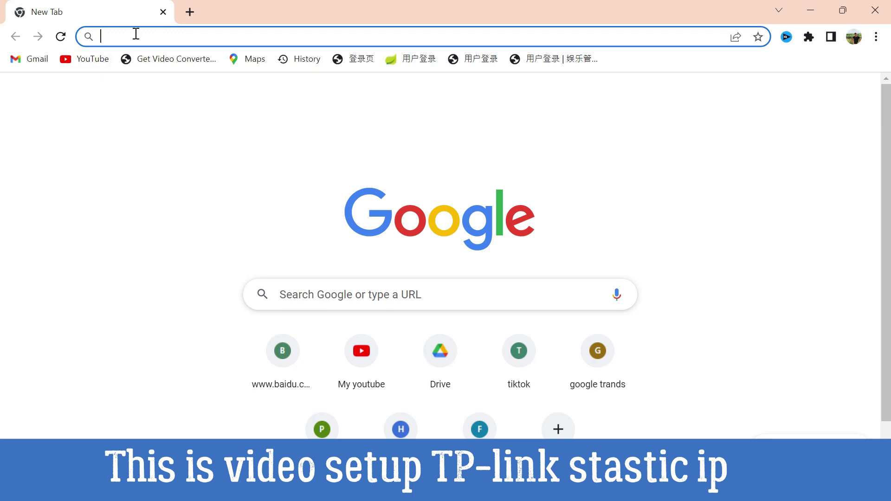
Load the router page at 192.168.0.1 and dismiss the app download banner
type("192.168.0.1")
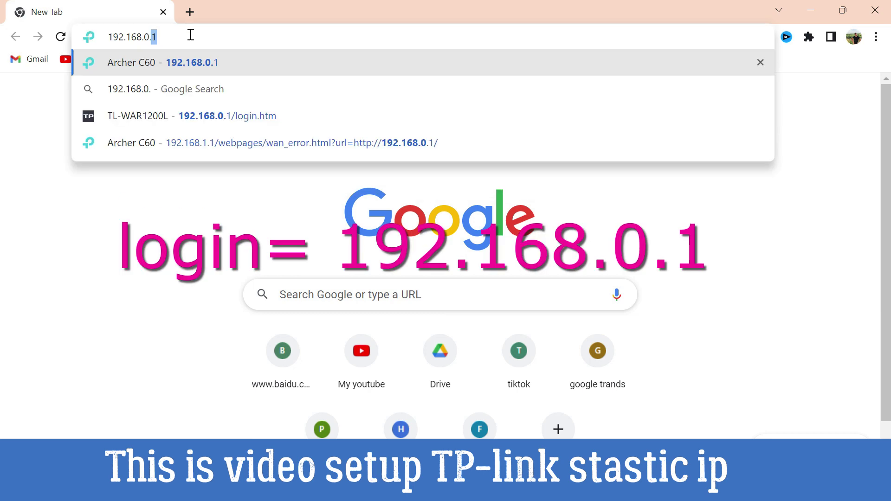
key("Return")
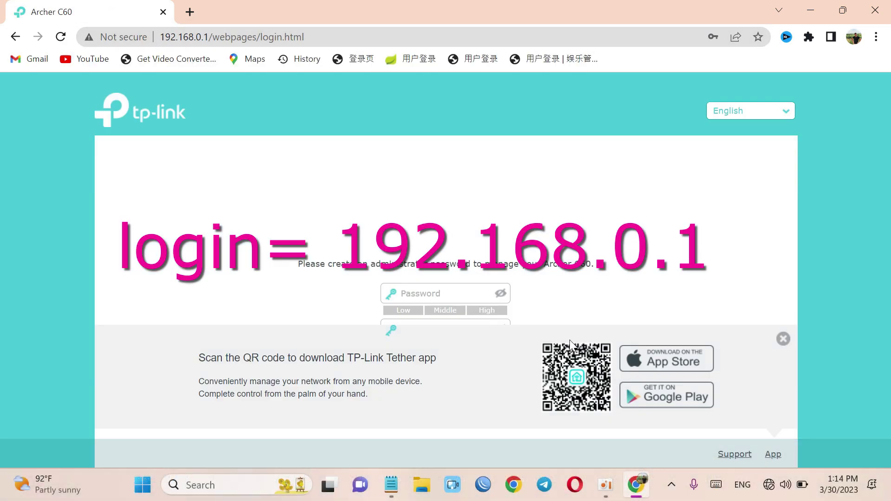
left_click(783, 338)
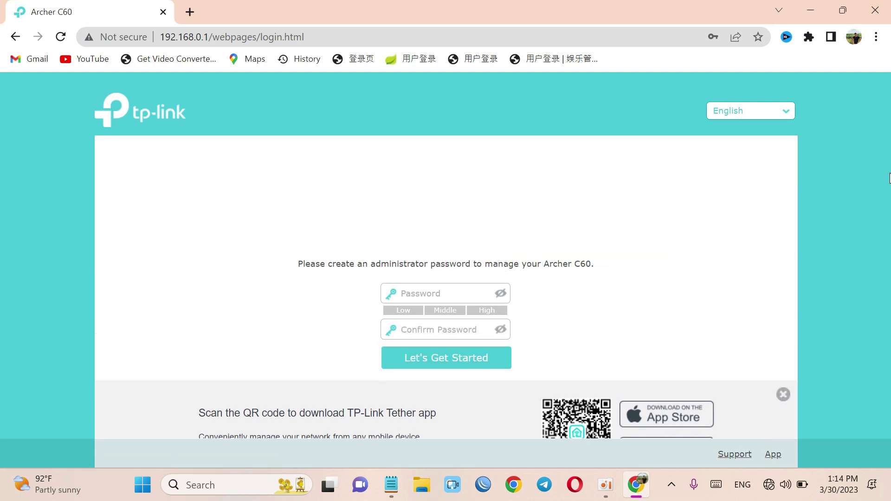
left_click(464, 291)
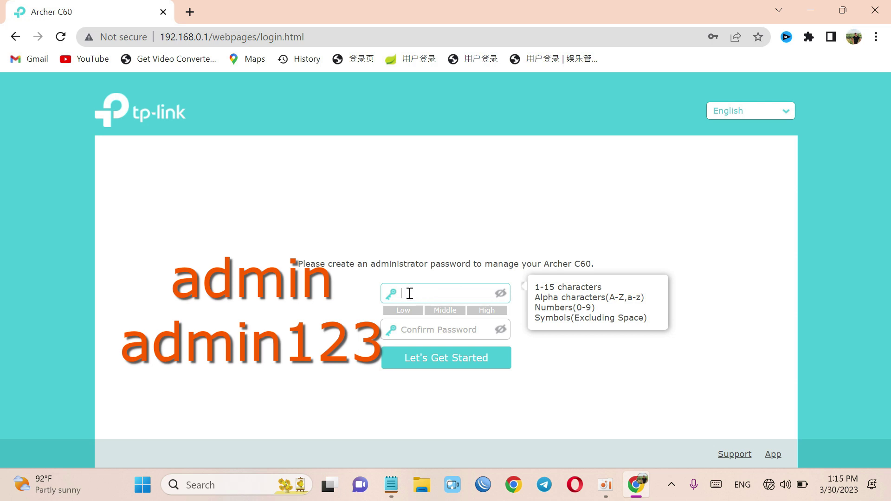
left_click(418, 334)
left_click(501, 294)
left_click(501, 330)
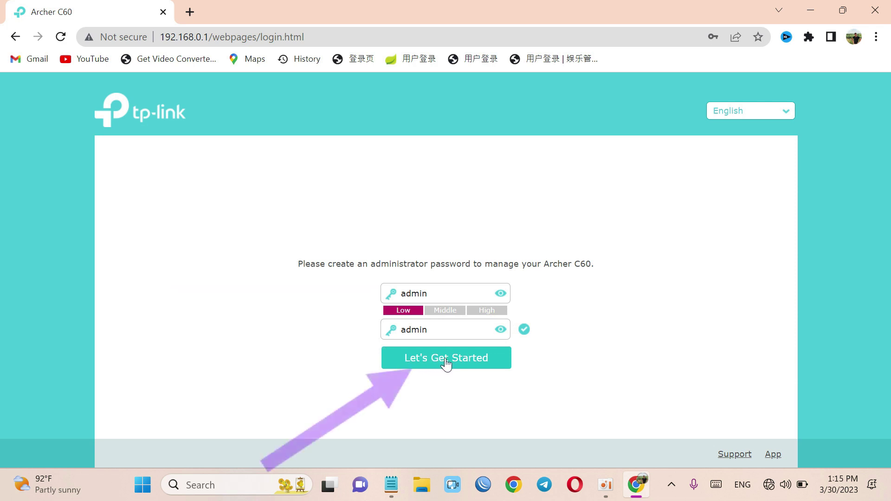
left_click(471, 366)
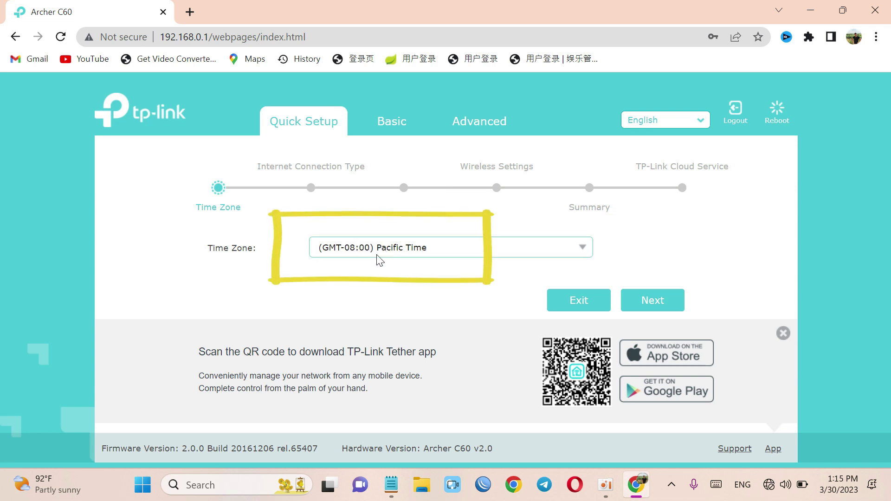
Pick the (GMT+07:00) Bangkok, Jakarta, Hanoi time zone and continue
left_click(582, 247)
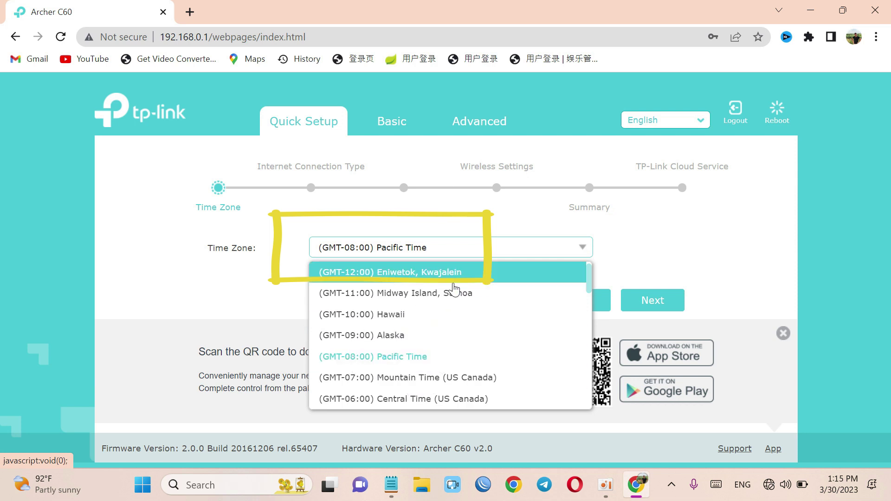
left_click_drag(589, 283, 587, 367)
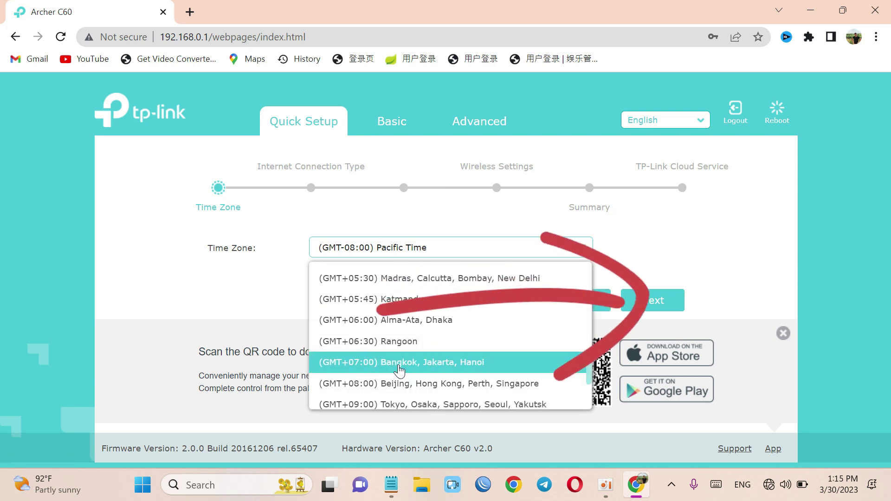
left_click(466, 369)
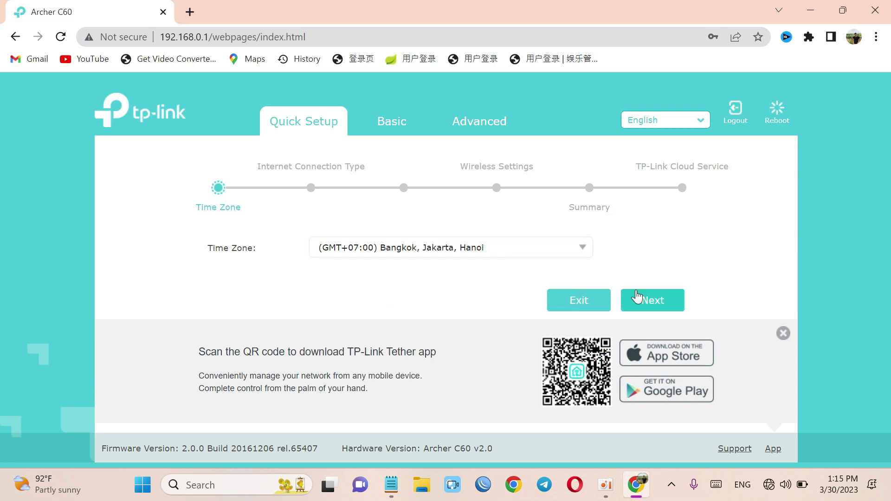
left_click(658, 302)
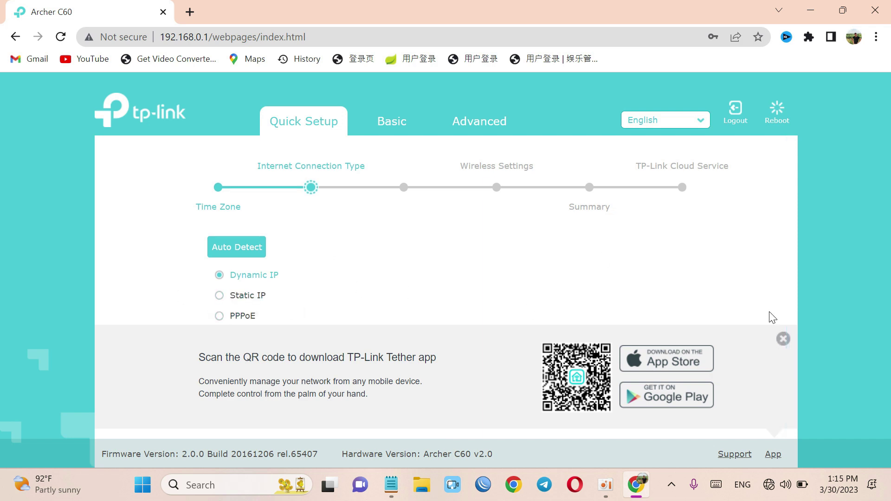
Dismiss the app banner, select Static IP, and advance to the IP details form
left_click(783, 338)
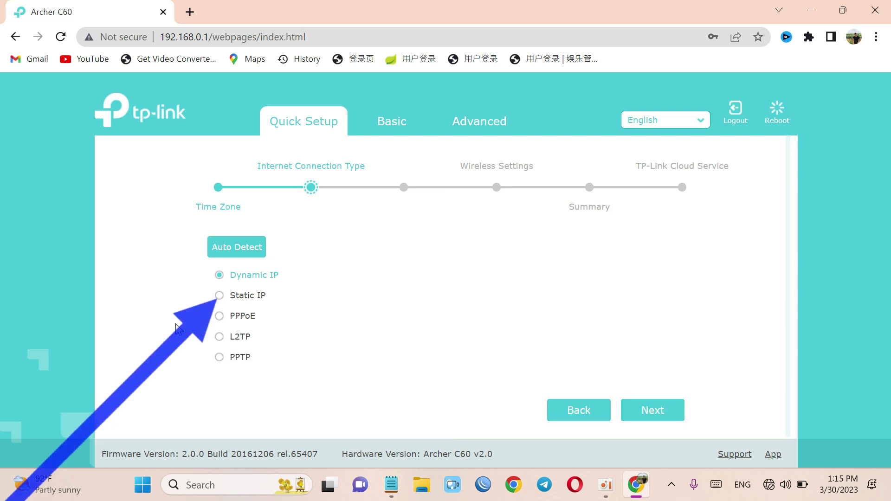
left_click(220, 297)
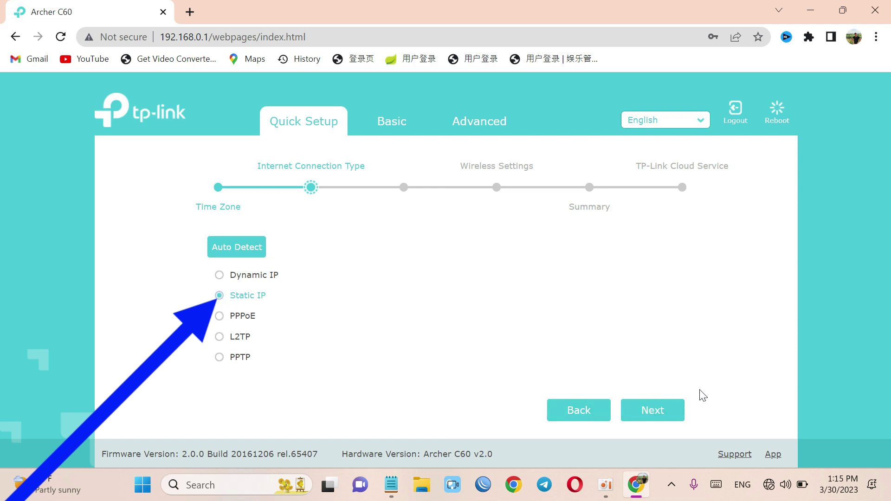
left_click(639, 418)
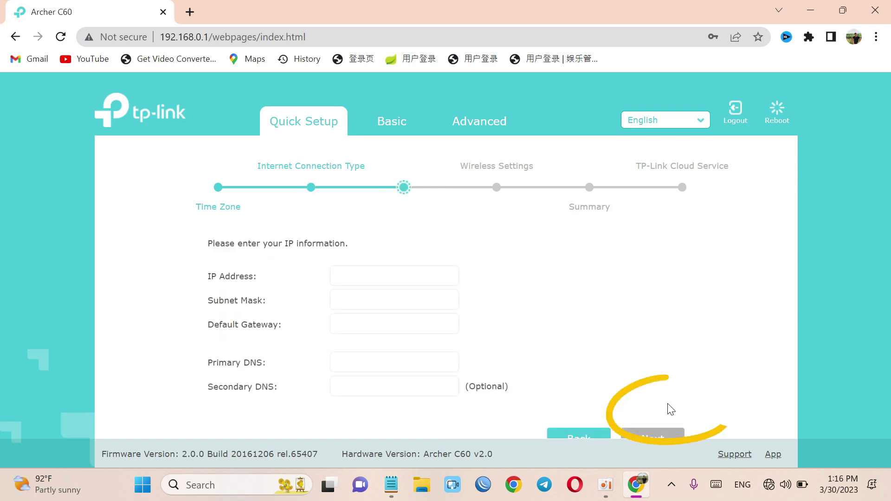
Enter IP address 185.175.230.146 and subnet mask 255.255.255.240
left_click(341, 282)
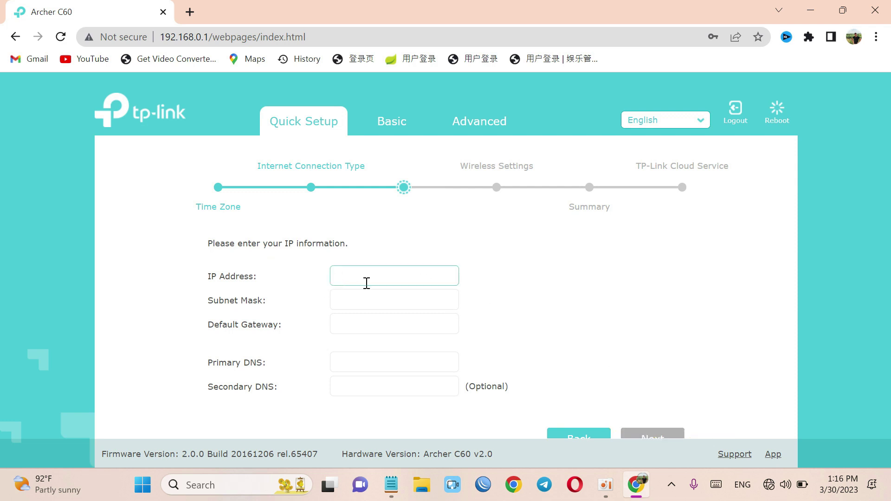
type("10")
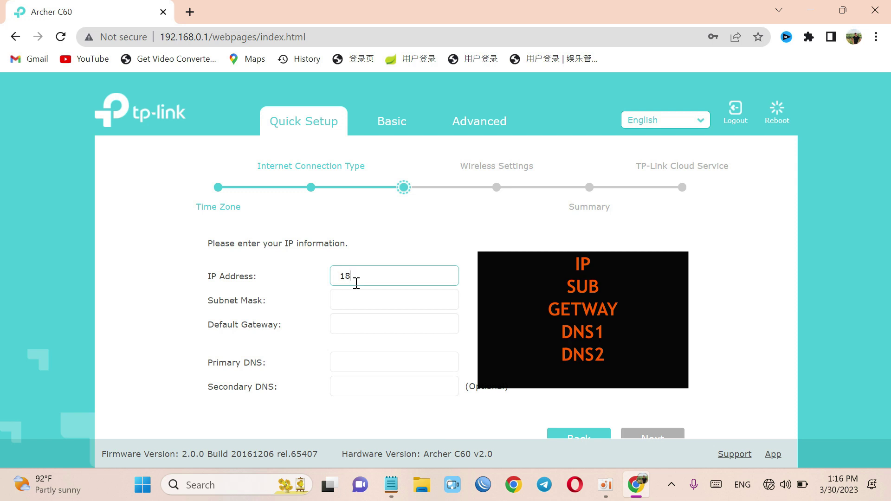
type("5.2")
type("30.")
type("146")
left_click(366, 294)
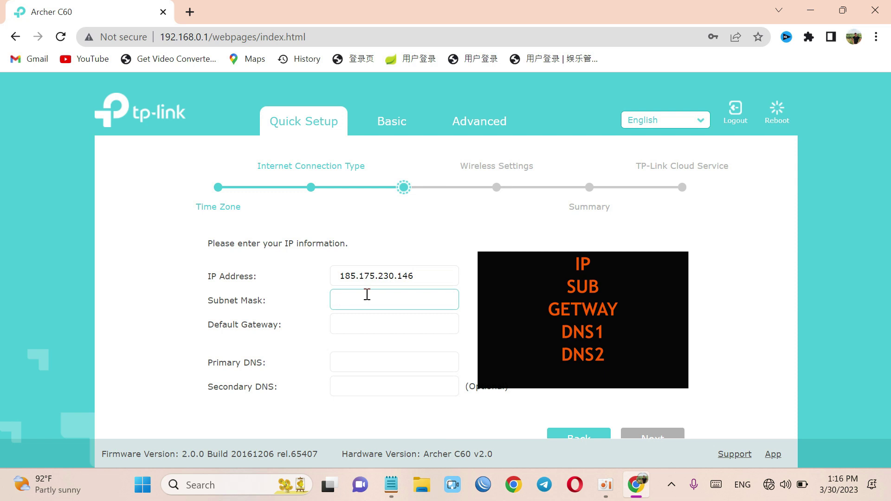
type("55.255.")
type("255.249")
Copy the IP address into the Default Gateway field
left_click(360, 319)
double_click(423, 279)
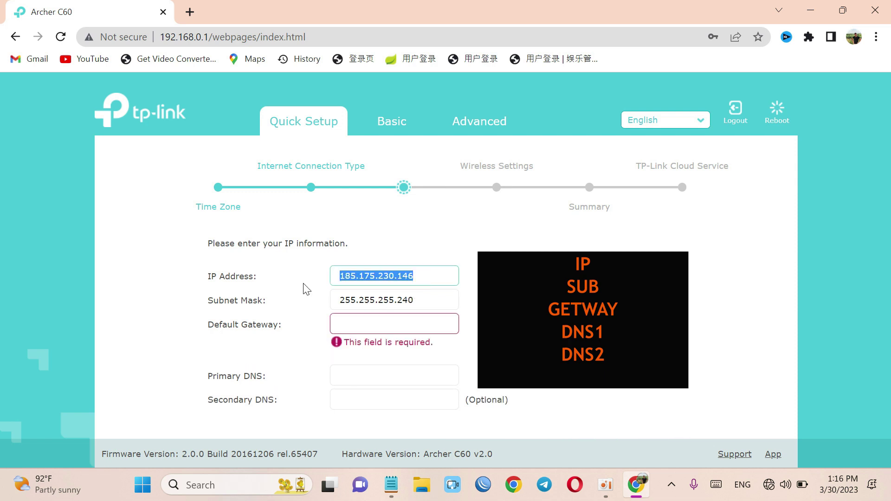
left_click(354, 327)
right_click(354, 332)
left_click(390, 218)
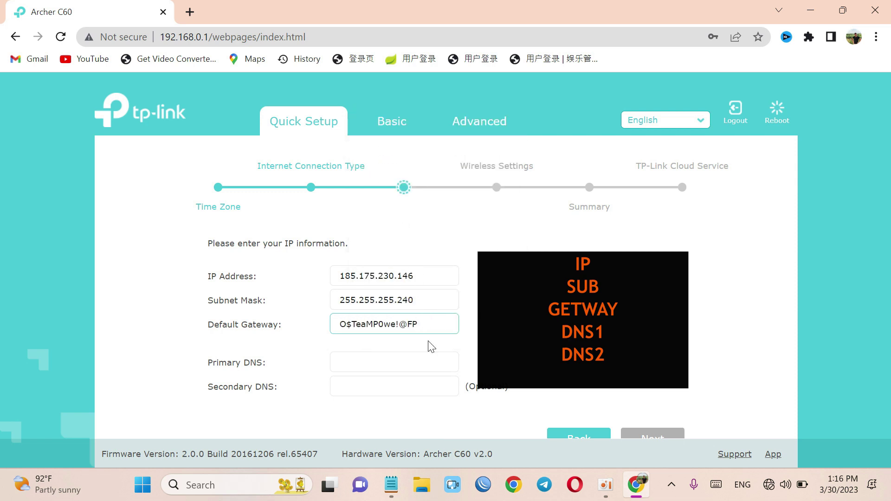
key("ctrl+a")
key("BackSpace")
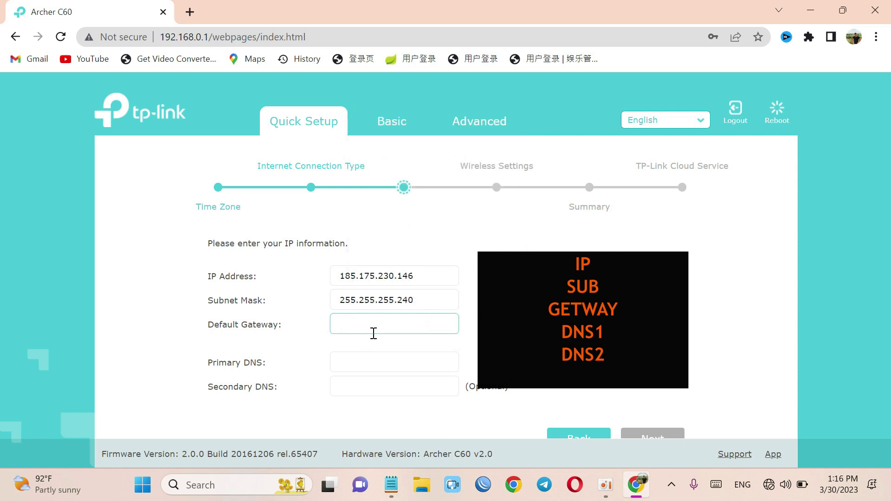
double_click(430, 282)
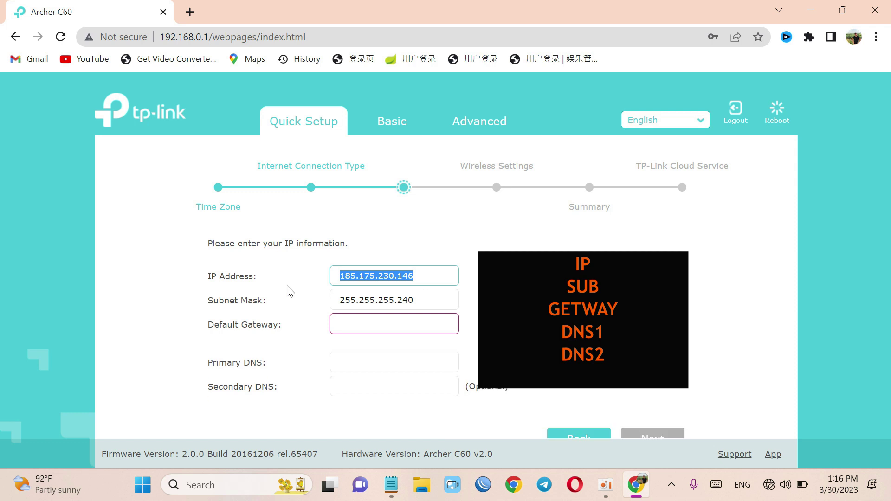
right_click(361, 273)
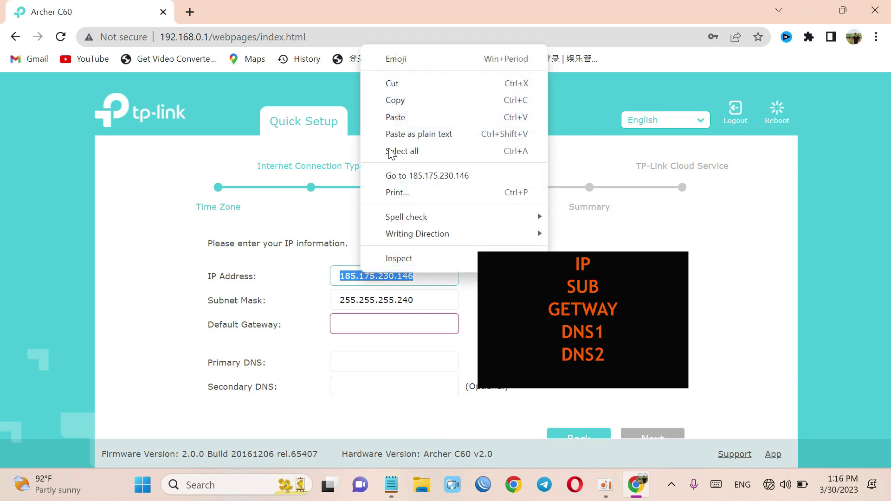
left_click(394, 99)
right_click(351, 333)
left_click(392, 225)
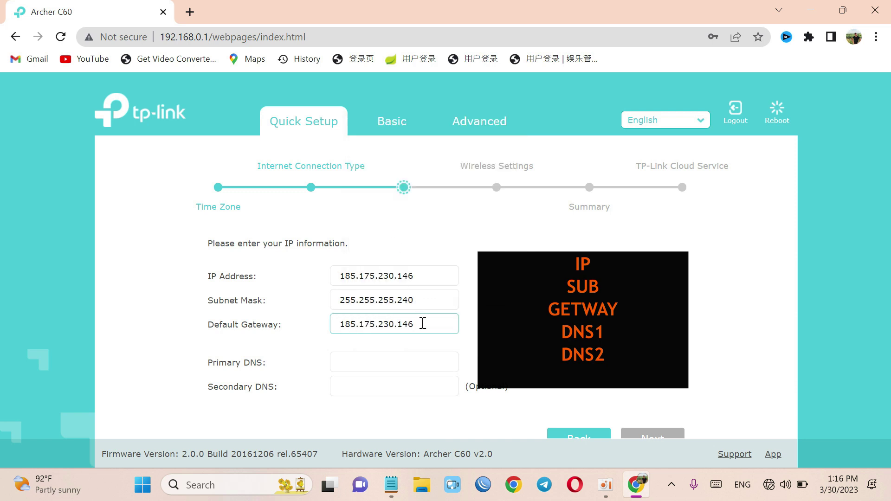
Make the gateway 185.175.230.145 and enter DNS servers 202.79.24.152 and 8.8.8.8
type("5")
left_click(379, 361)
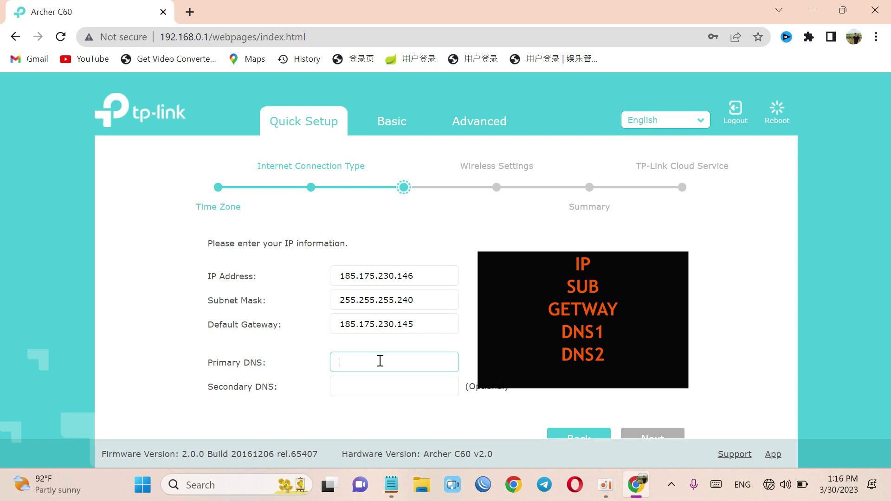
type("202.")
type("79.24.")
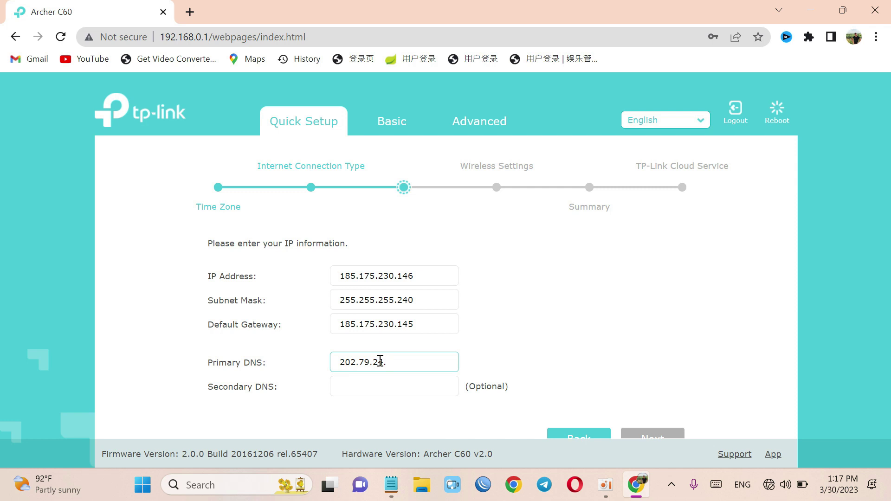
type("52")
left_click(392, 378)
type(".8.8.8")
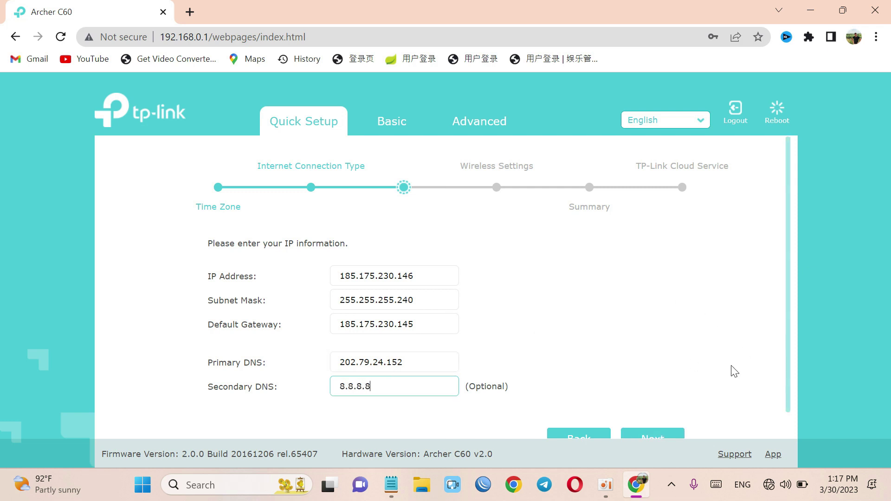
Review the subnet mask, gateway and both DNS entries
scroll(787, 427, "down", 2)
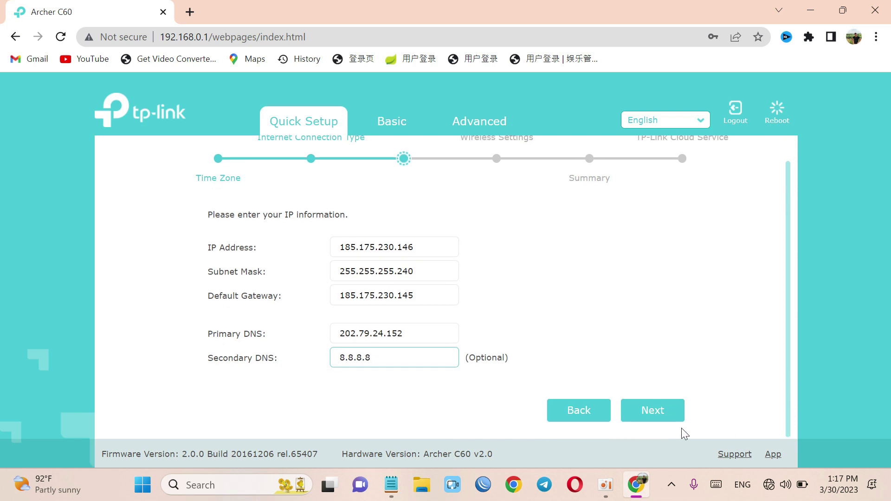
double_click(425, 276)
double_click(408, 295)
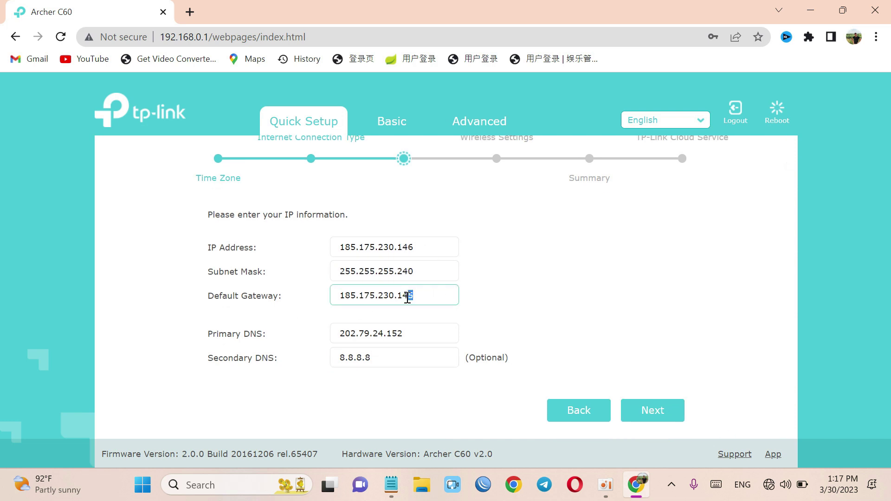
double_click(407, 338)
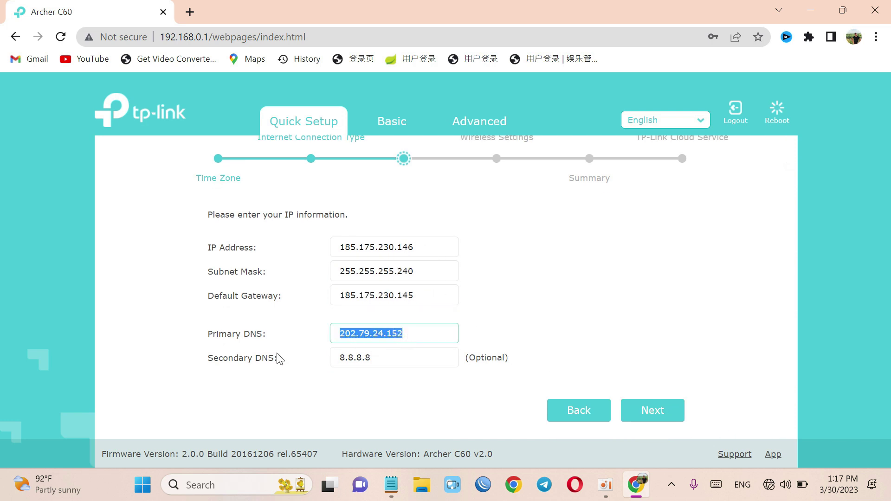
double_click(379, 358)
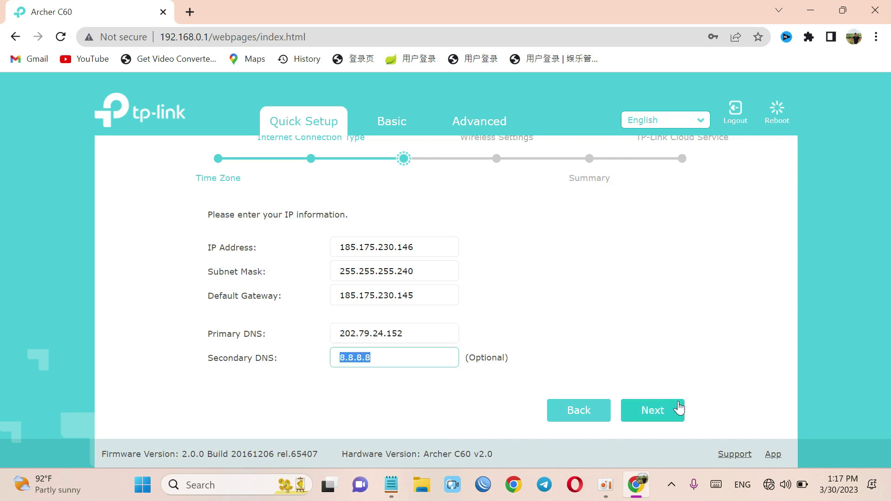
left_click(662, 412)
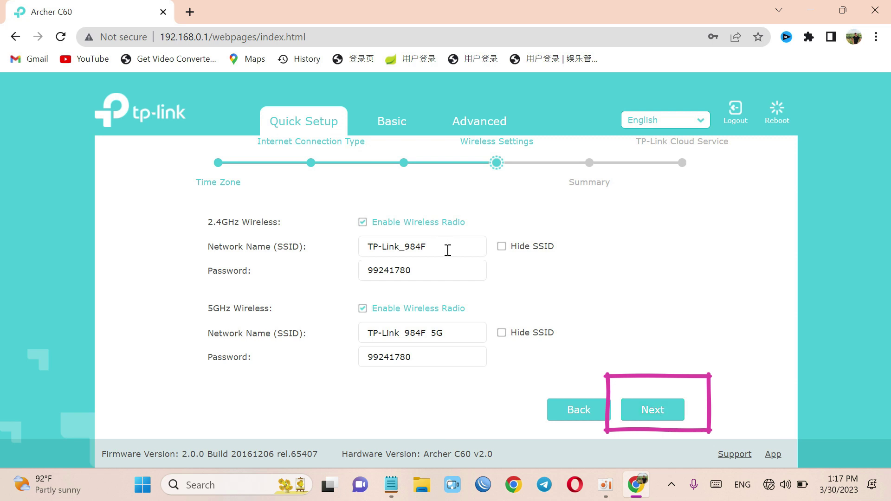
left_click_drag(427, 248, 309, 252)
key("BackSpace")
type("H")
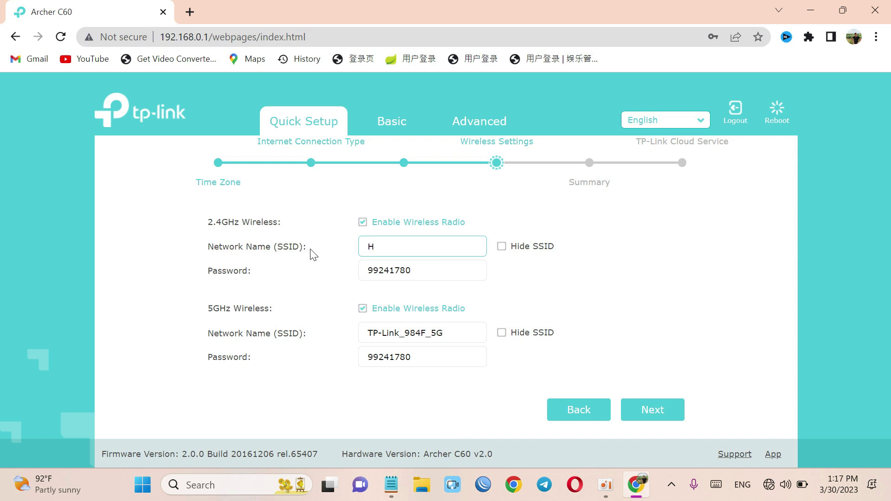
type("21")
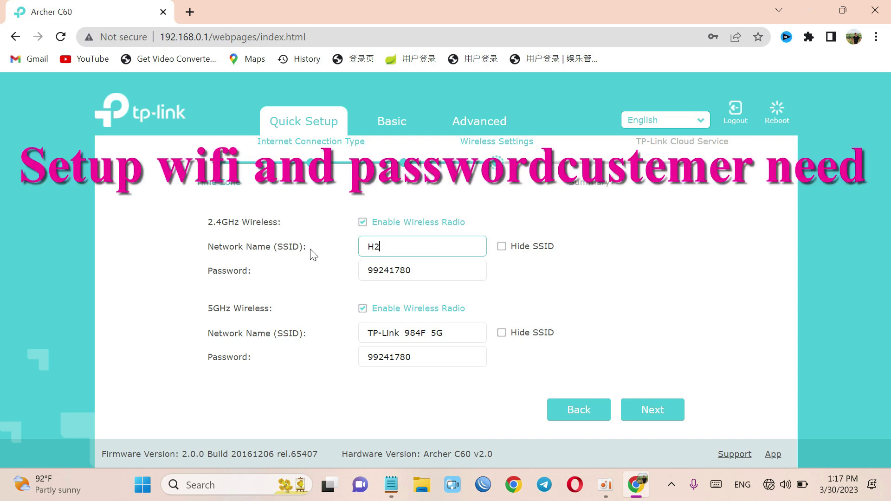
type("5")
double_click(425, 271)
key("BackSpace")
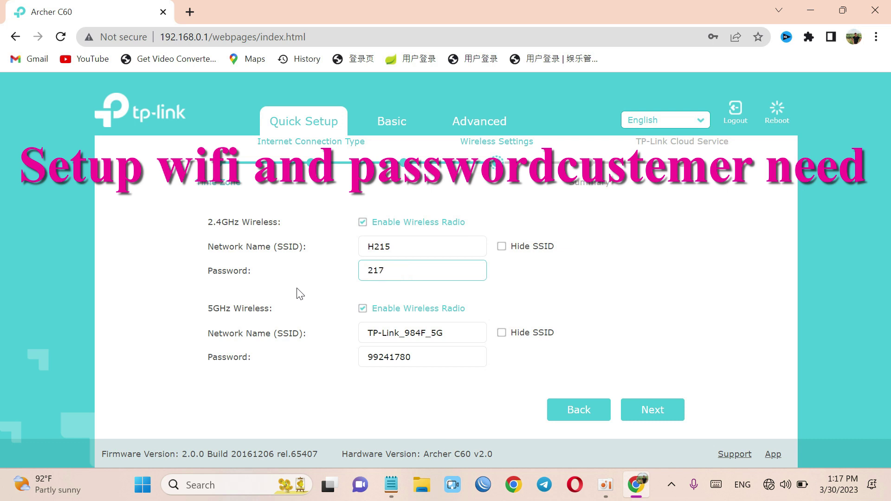
double_click(431, 272)
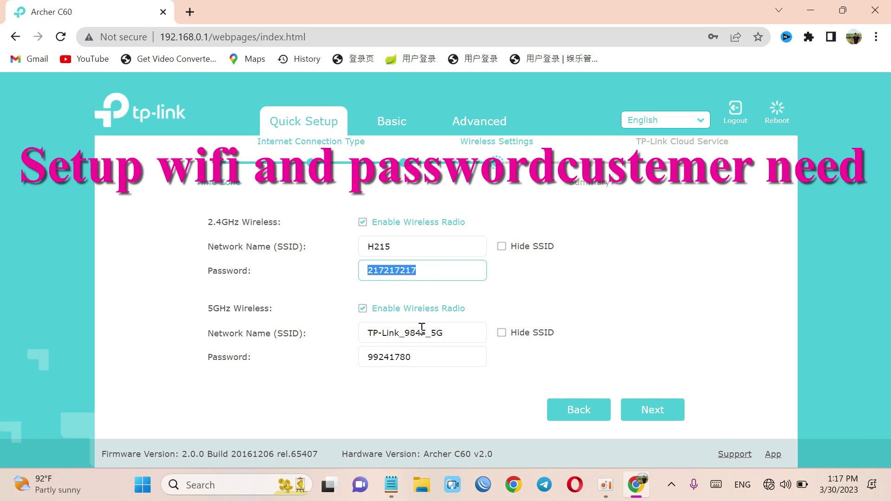
left_click_drag(426, 332, 320, 341)
key("BackSpace")
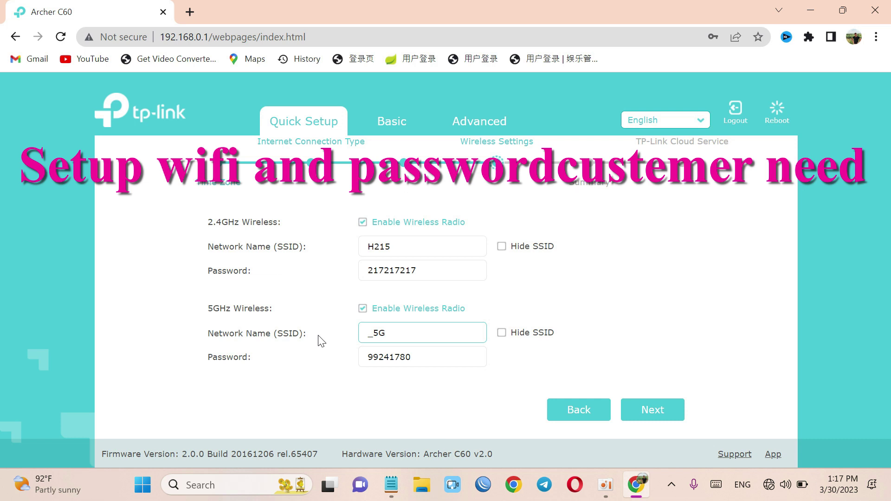
type("H")
type("217")
double_click(424, 356)
key("BackSpace")
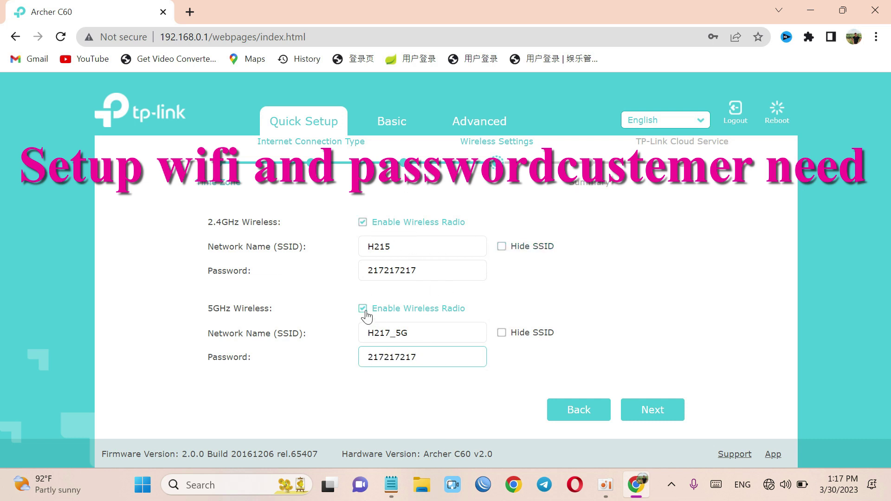
left_click(653, 413)
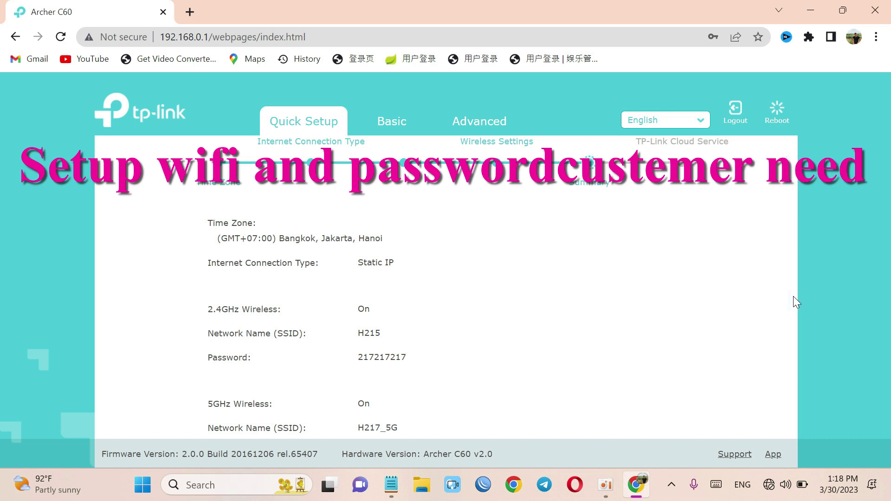
Scroll down the summary and save the quick setup settings
left_click_drag(790, 287, 786, 355)
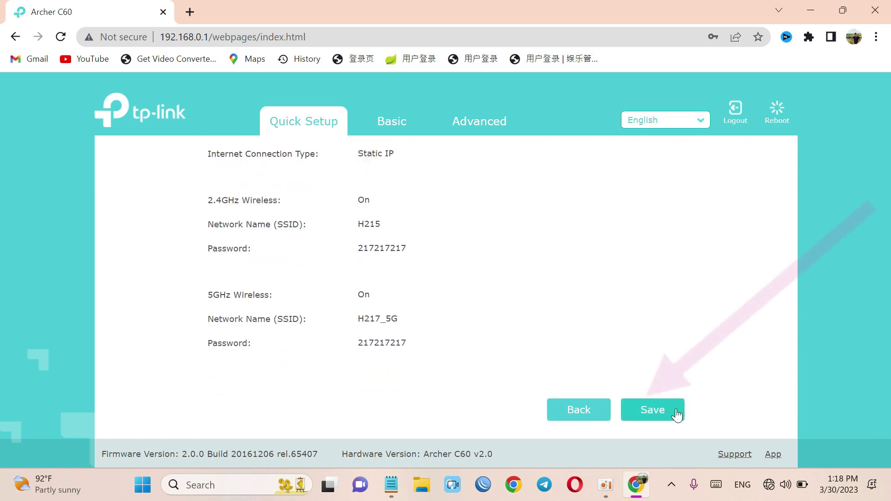
left_click(661, 413)
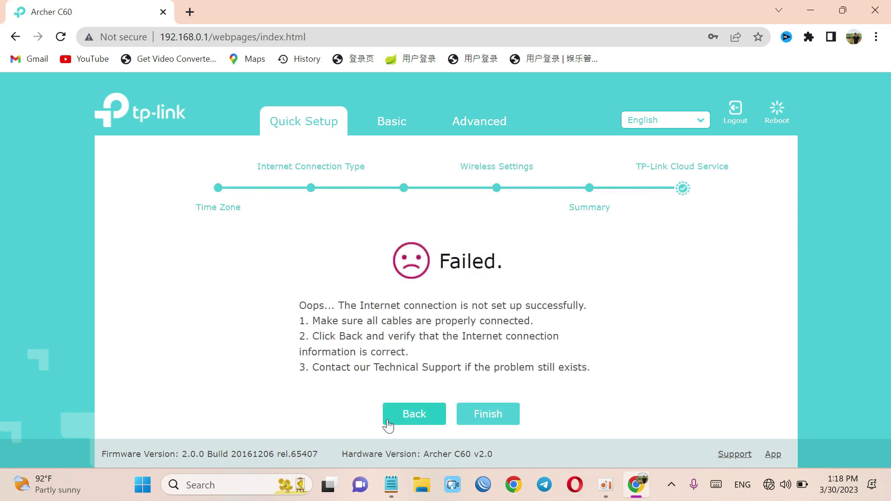
Finish the wizard, review Basic Internet and Wireless settings, and open the Advanced Status page
left_click(472, 407)
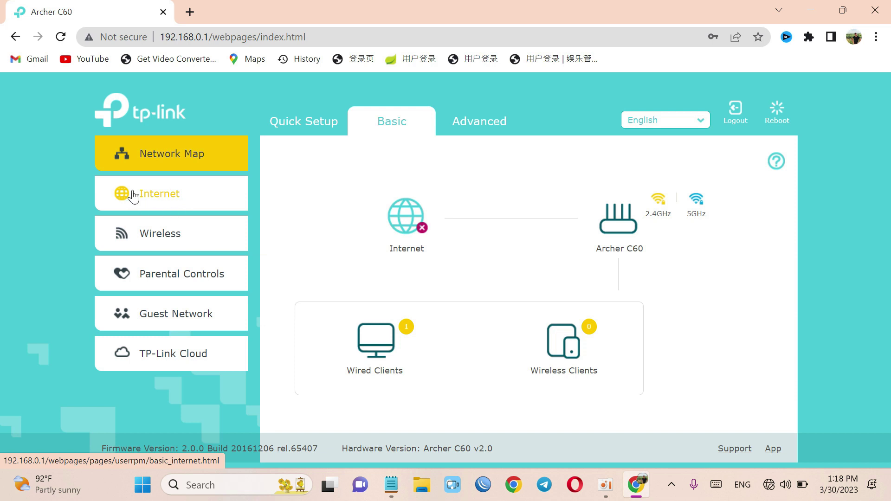
left_click(160, 195)
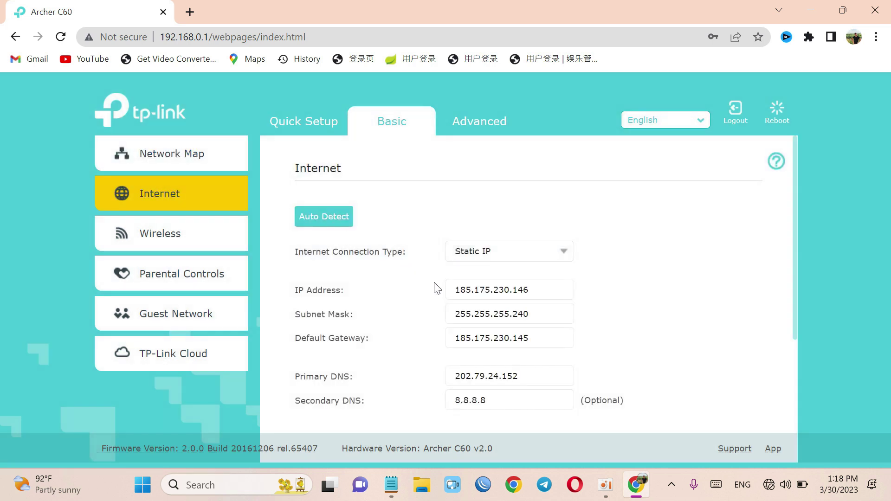
left_click(232, 232)
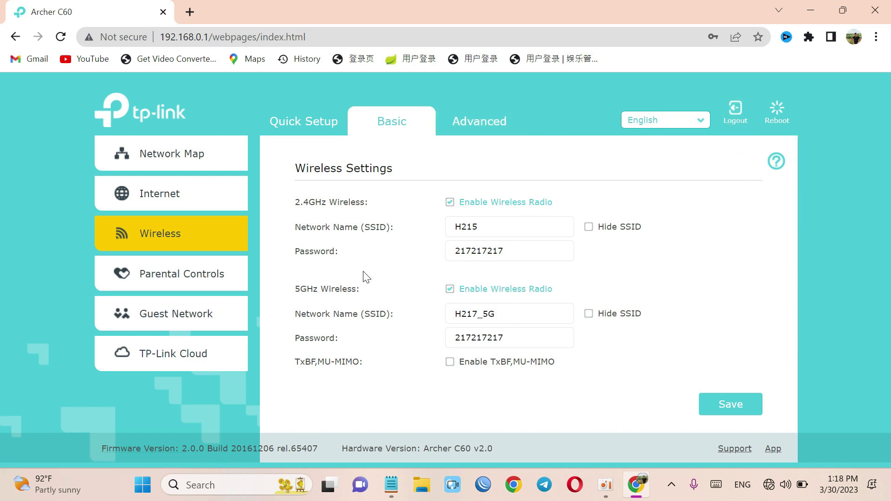
left_click(169, 231)
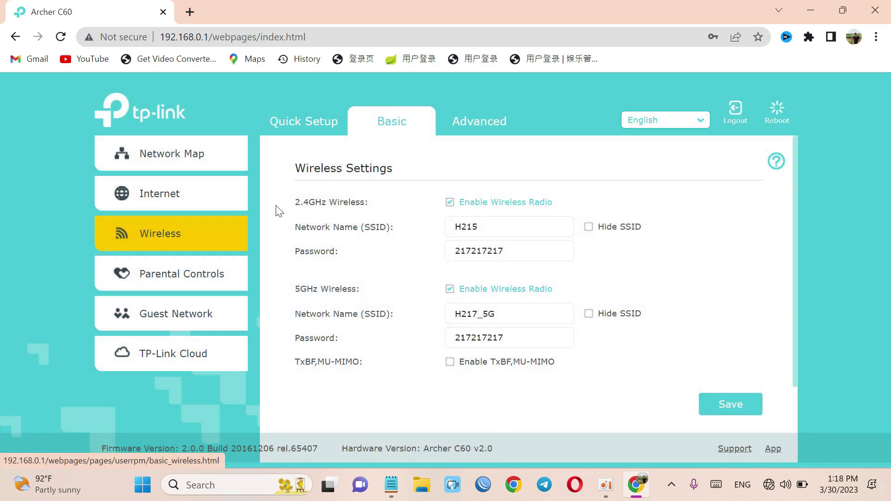
left_click_drag(797, 276, 808, 136)
left_click(473, 125)
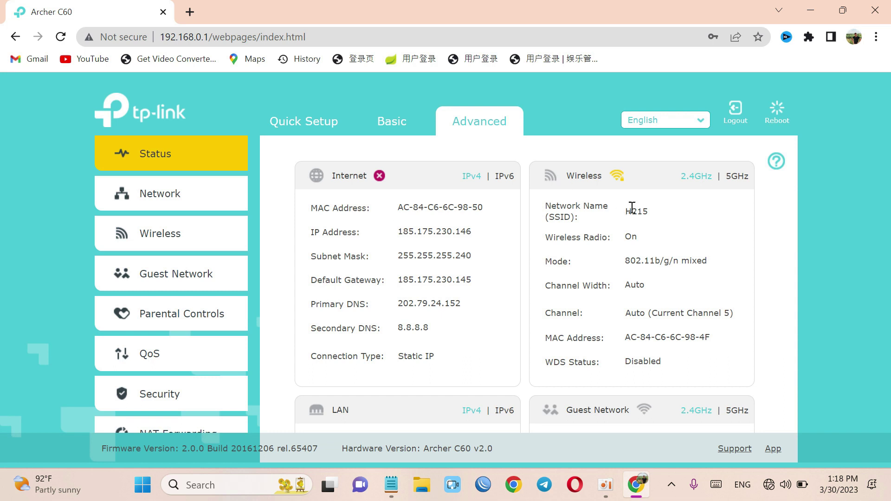
Show the 5GHz wireless status for H217_5G in the status panel
left_click(738, 176)
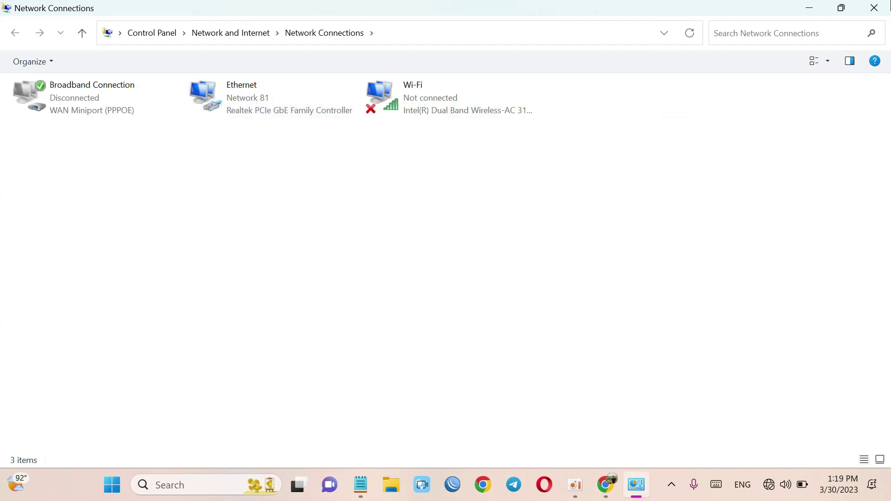
Close Network Connections, launch Command Prompt via Win+R cmd to ping 8.8.8.8, then return to Chrome
left_click(874, 8)
key("super+r")
key("BackSpace")
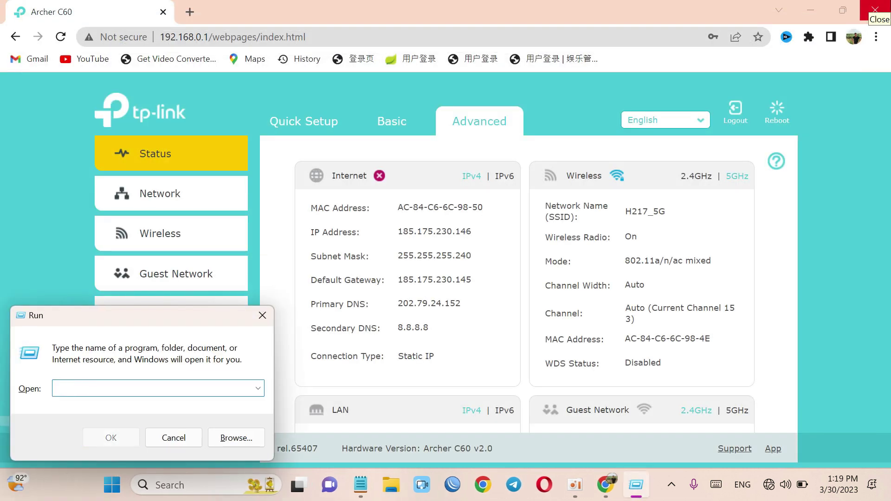
type("cmd")
key("Return")
type("ping 8.8.8.8 -t")
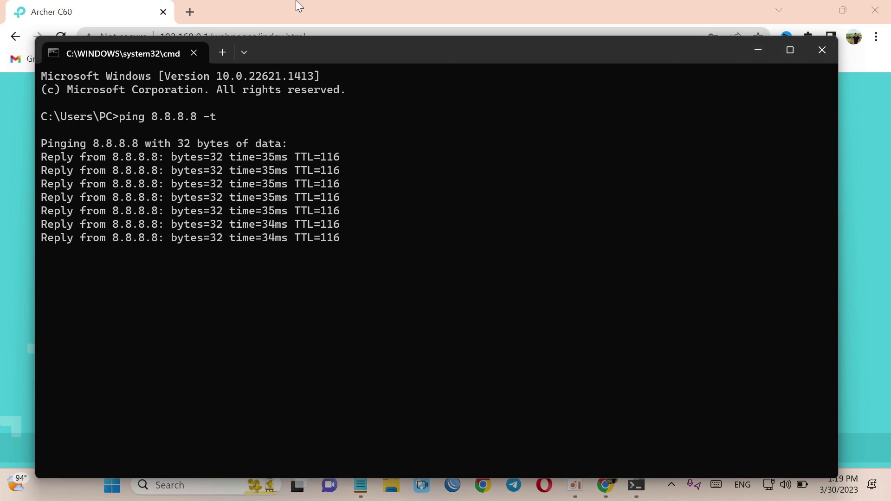
left_click(193, 10)
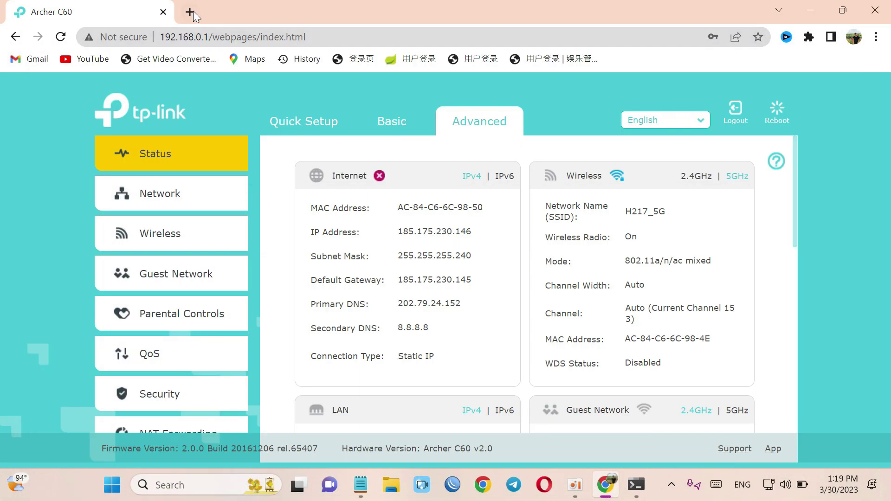
Load speedtest.net in a new tab and start a speed test
left_click(190, 11)
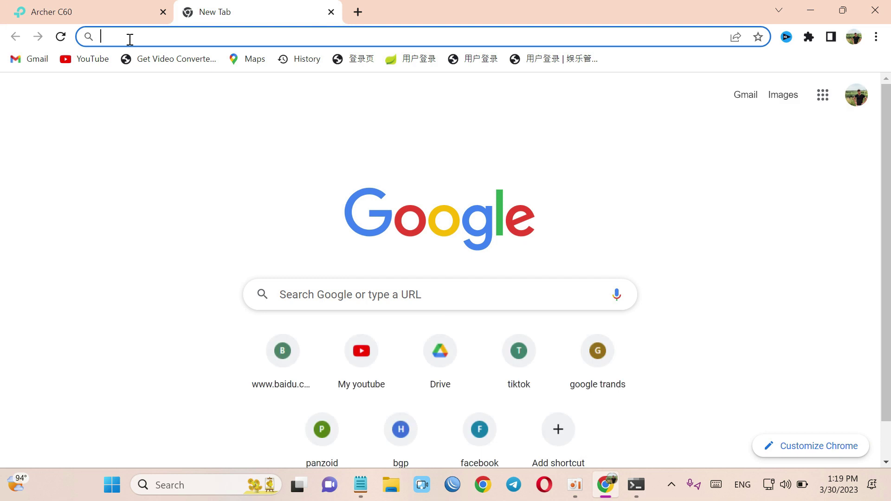
type("s")
key("Return")
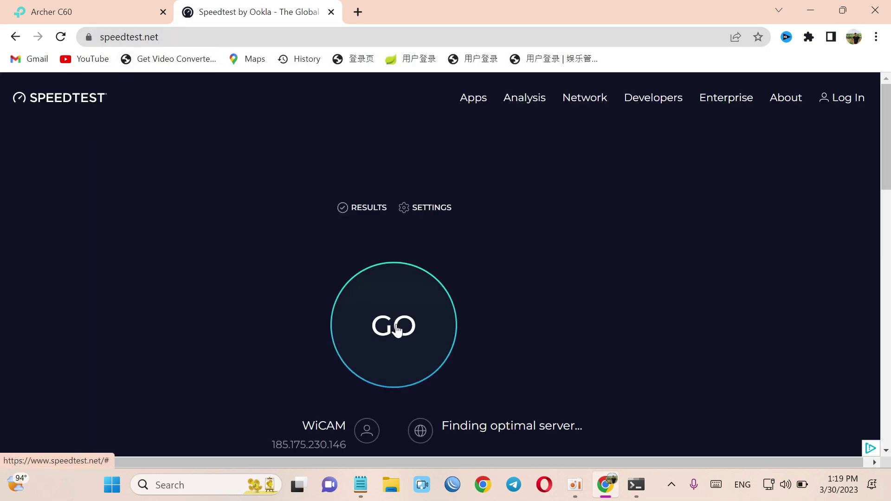
left_click(396, 324)
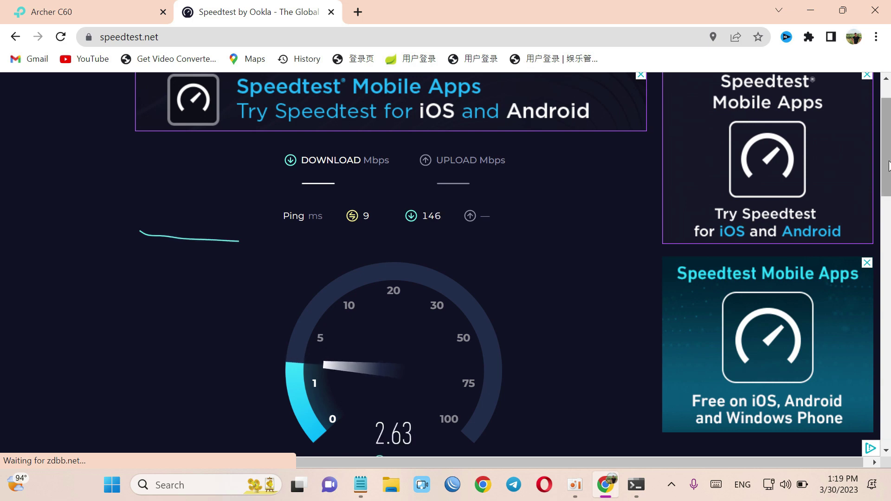
Review the results: 3.18 Mbps download, 3.31 Mbps upload, 9 ms ping
left_click_drag(889, 166, 888, 192)
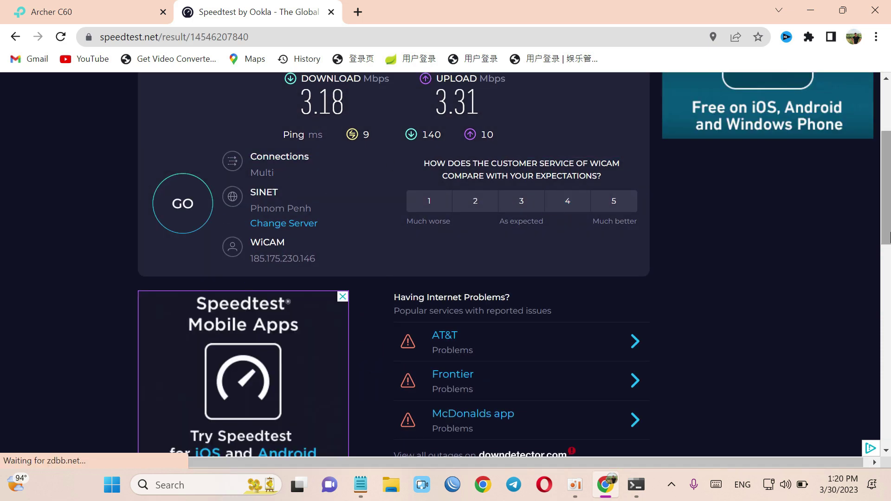
scroll(886, 227, "up", 3)
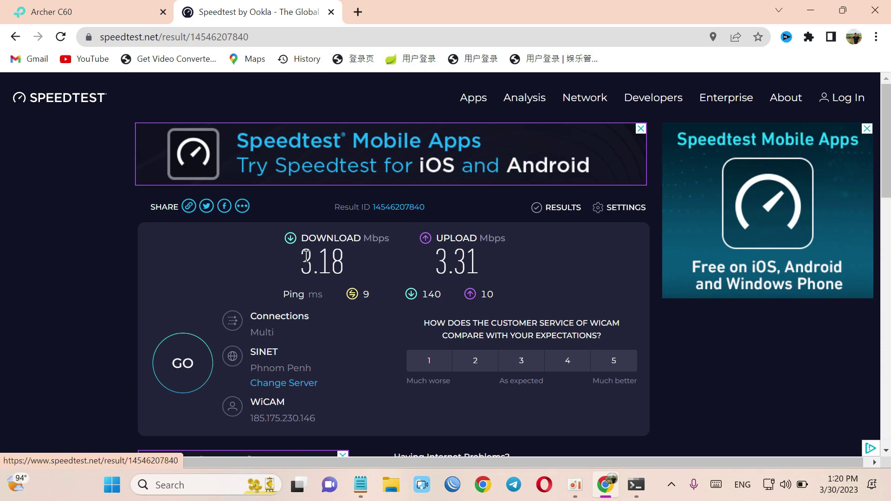
left_click_drag(306, 258, 549, 258)
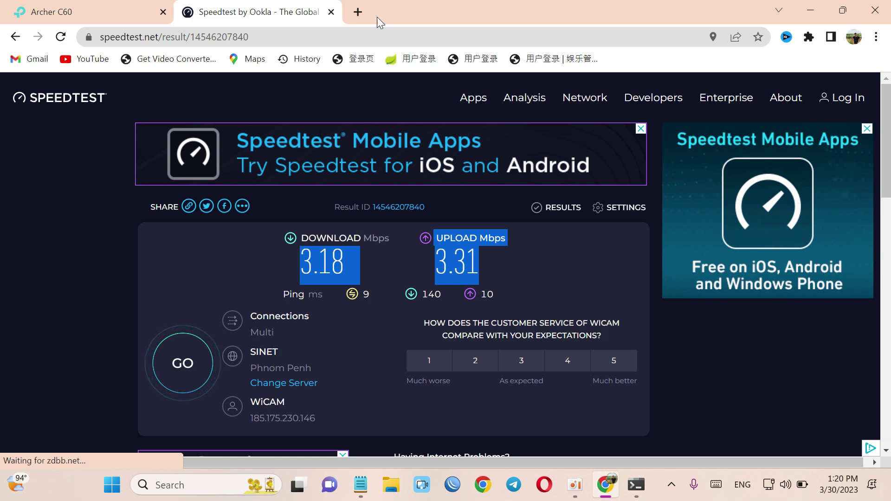
left_click(361, 13)
Load YouTube, skip the ad, jump to about 3:19, then pause the first video
type("youtube.com")
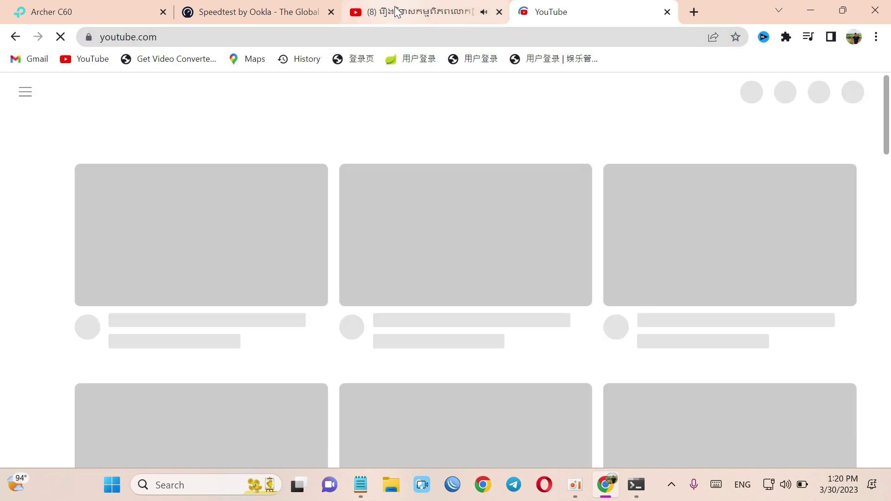
left_click(397, 12)
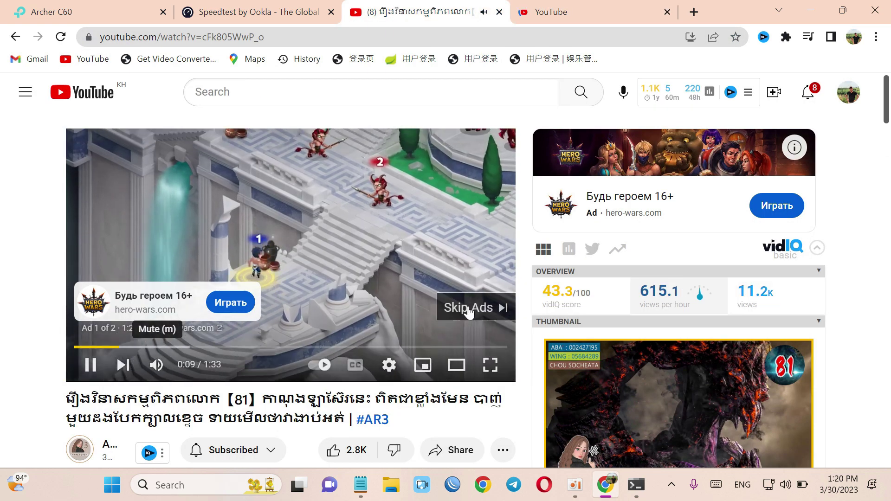
left_click(443, 310)
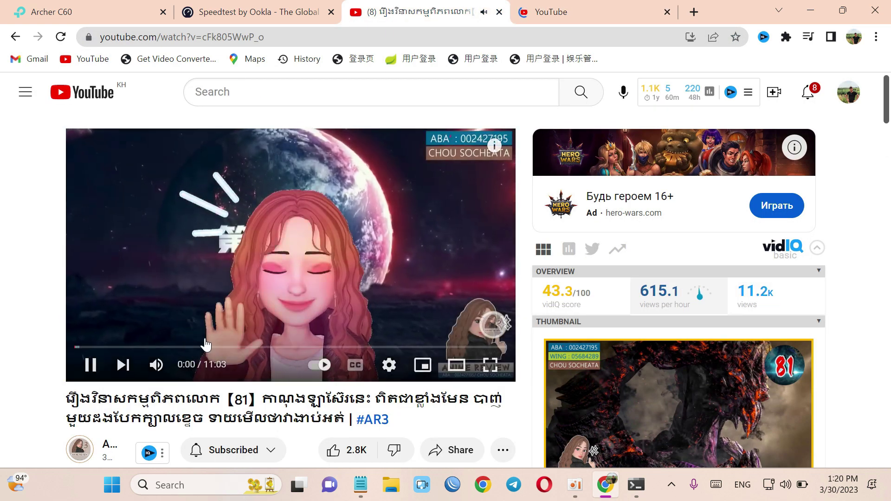
left_click(204, 347)
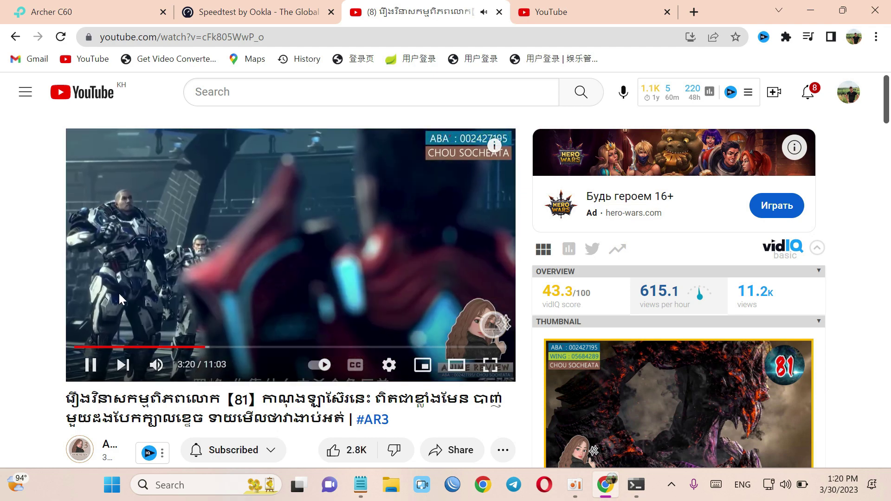
left_click(250, 269)
Play the 15:40 home-feed clip and leave it paused at 0:07
left_click(574, 19)
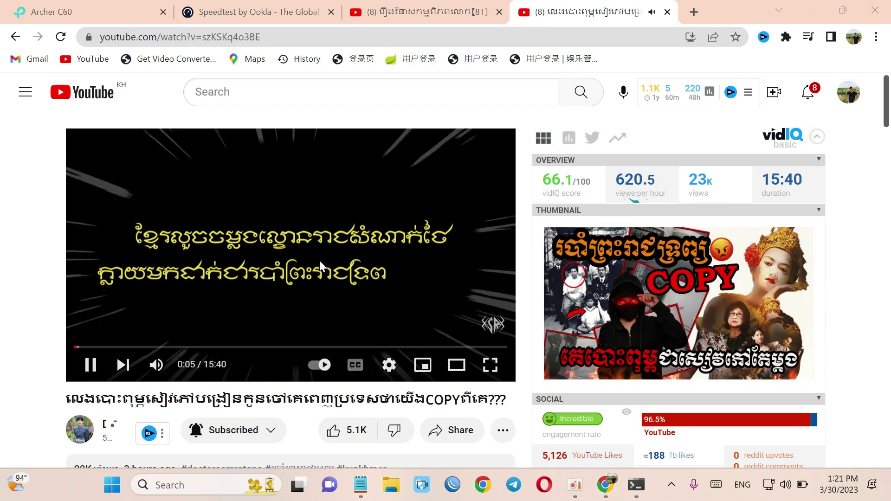
left_click(319, 283)
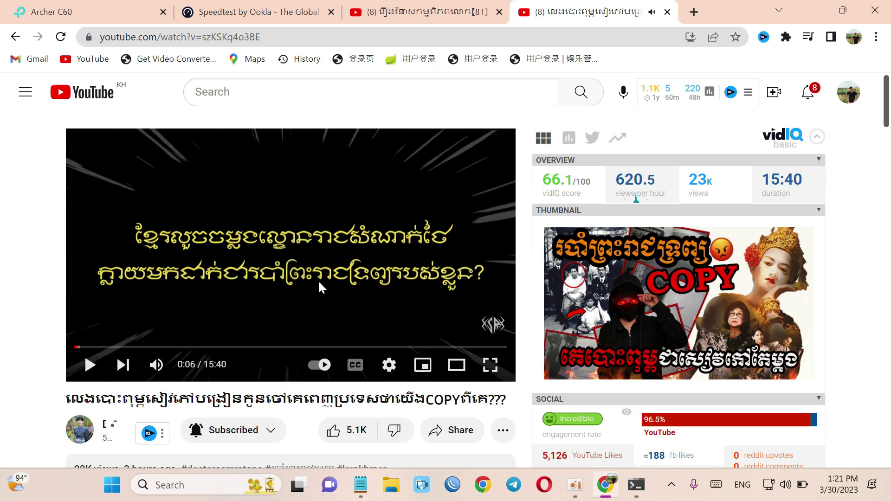
left_click(318, 279)
left_click(375, 234)
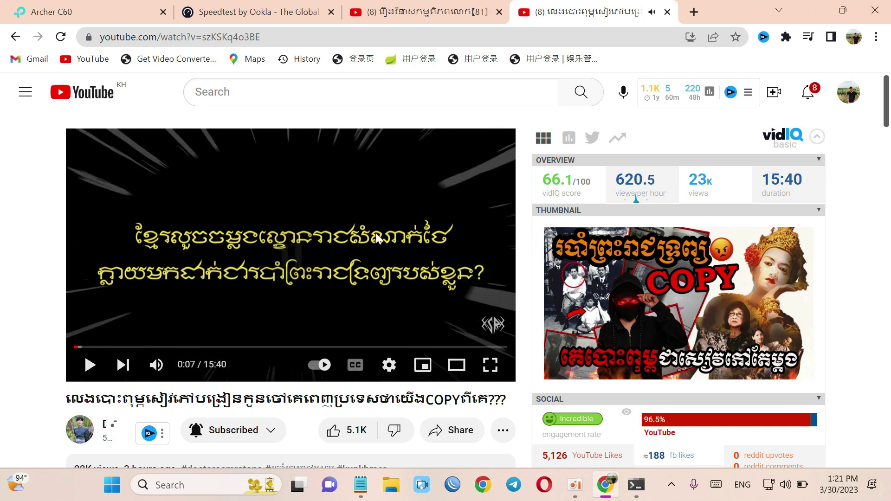